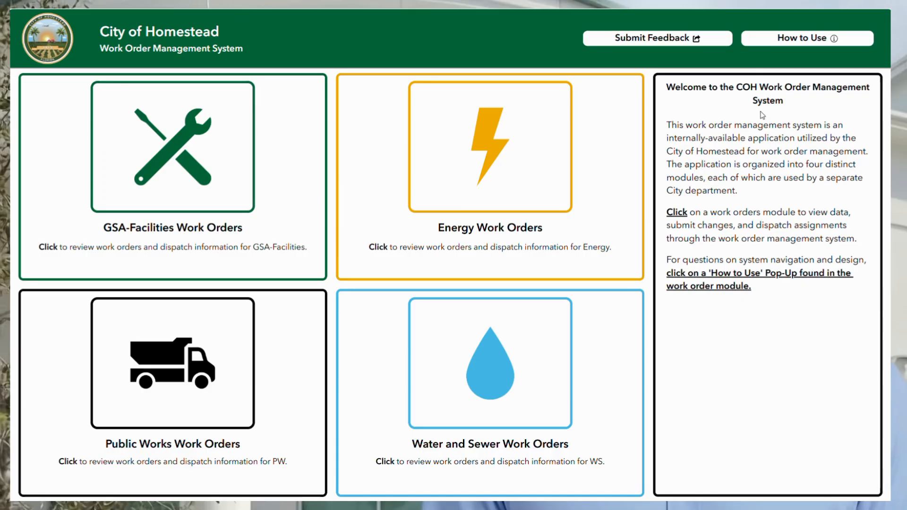
Step: Read through the How to Use guide on the work order system's home page, then close it
{"action": "left_click", "coordinate": [772, 40]}
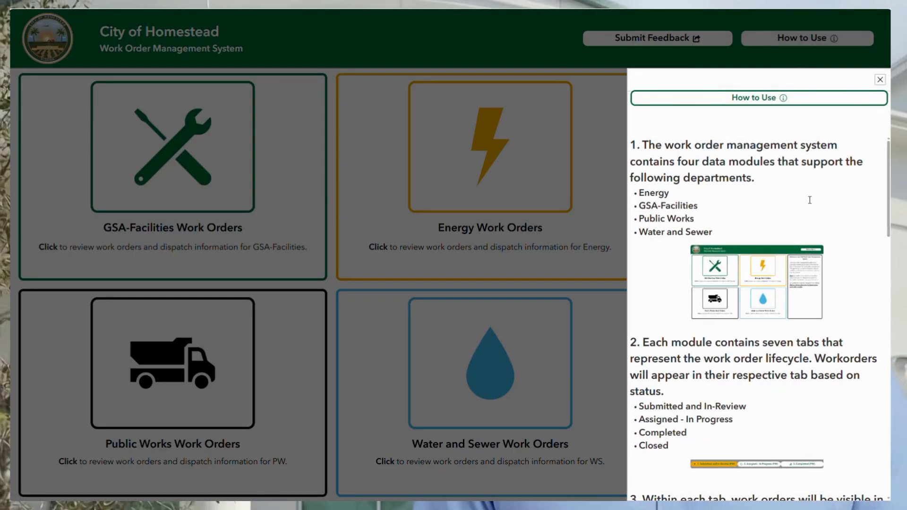
{"action": "scroll", "coordinate": [809, 200], "scroll_direction": "down", "scroll_amount": 15}
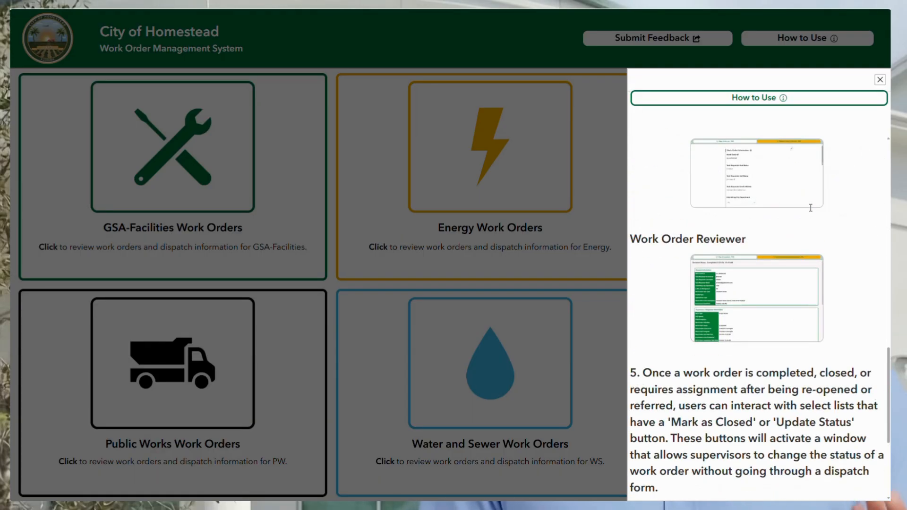
{"action": "scroll", "coordinate": [810, 208], "scroll_direction": "down", "scroll_amount": 4}
{"action": "scroll", "coordinate": [811, 209], "scroll_direction": "up", "scroll_amount": 10}
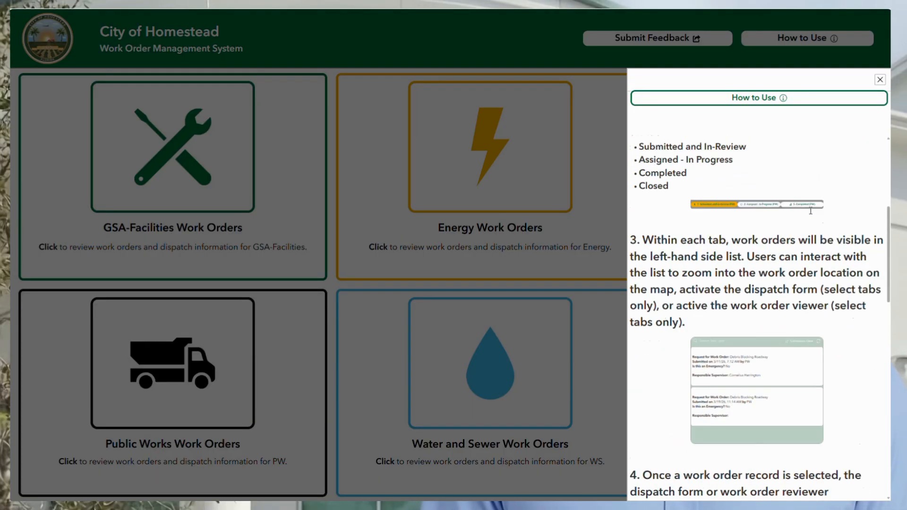
{"action": "scroll", "coordinate": [811, 210], "scroll_direction": "up", "scroll_amount": 6}
{"action": "left_click", "coordinate": [880, 80]}
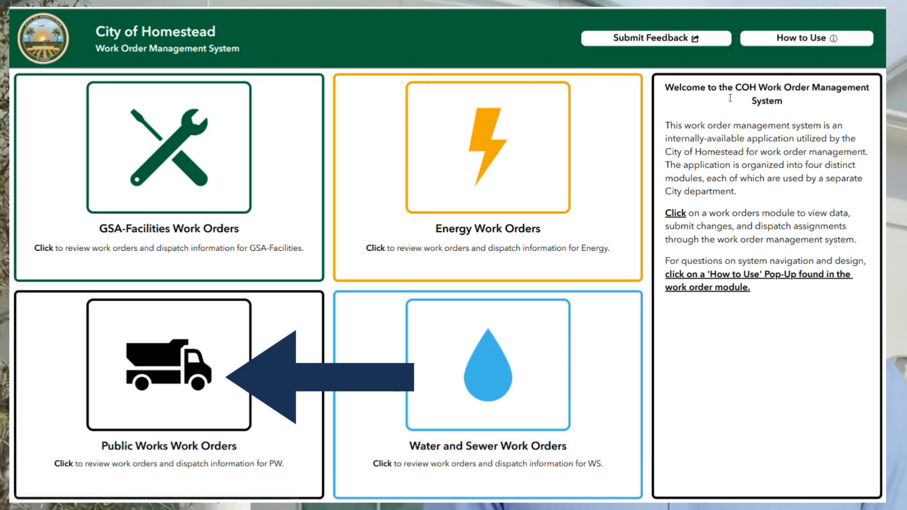
Step: Open the dispatch form of the City Clerk's Donation Boxes request in the Public Works module and review its request details
{"action": "left_click", "coordinate": [213, 447]}
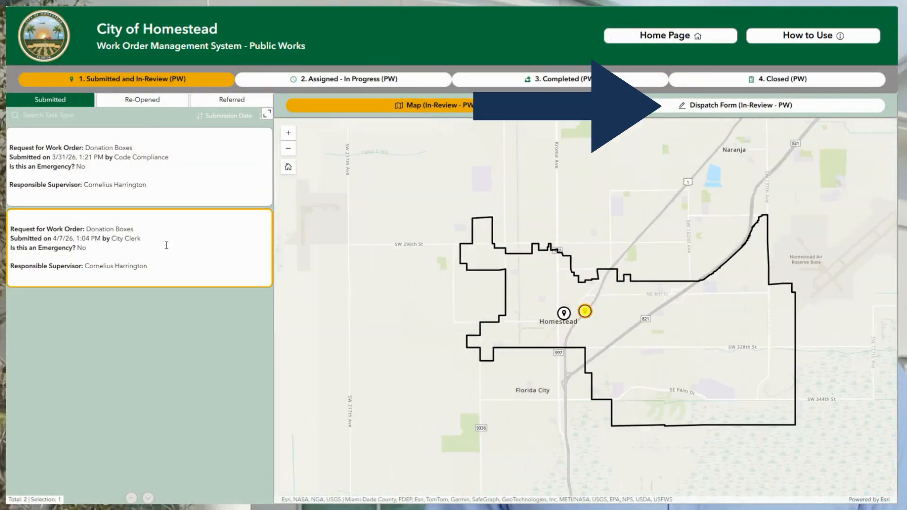
{"action": "left_click", "coordinate": [624, 105]}
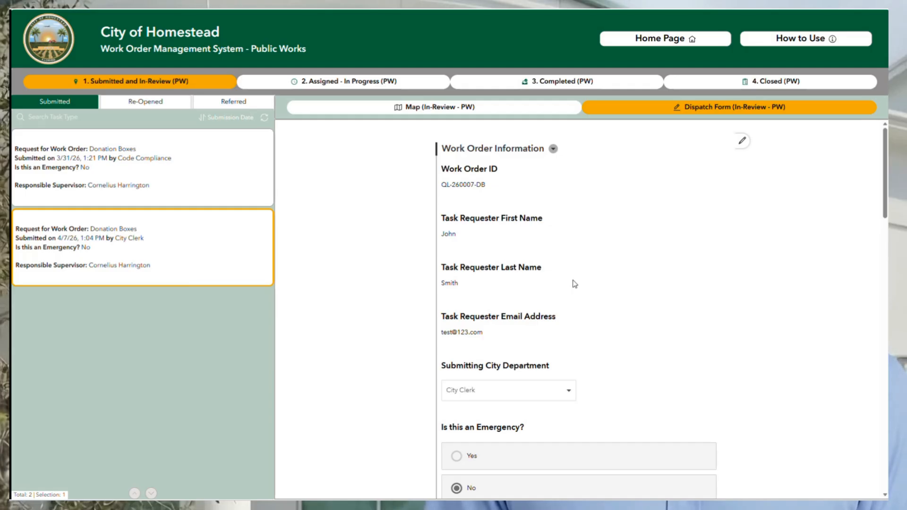
{"action": "scroll", "coordinate": [574, 283], "scroll_direction": "down", "scroll_amount": 7}
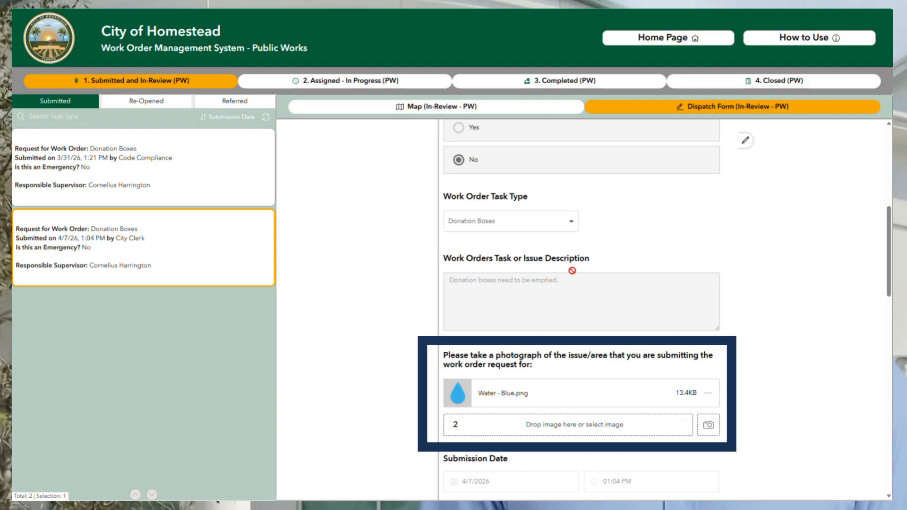
{"action": "scroll", "coordinate": [572, 271], "scroll_direction": "down", "scroll_amount": 4}
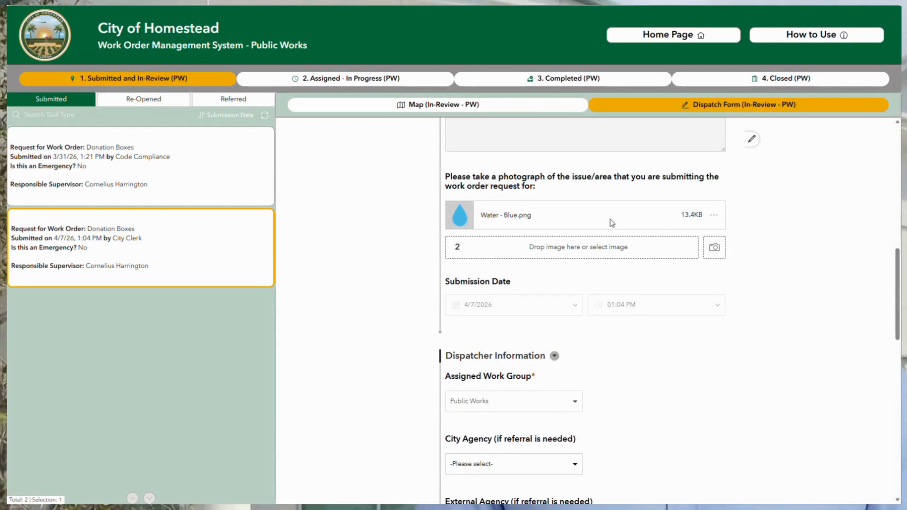
{"action": "scroll", "coordinate": [536, 288], "scroll_direction": "down", "scroll_amount": 3}
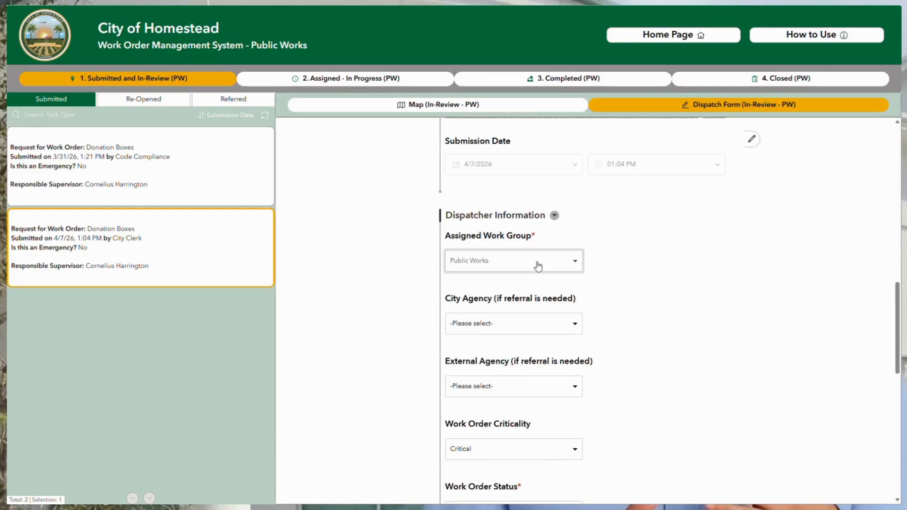
Step: Check which departments the Assigned Work Group field offers under Dispatcher Information
{"action": "left_click", "coordinate": [538, 266]}
{"action": "scroll", "coordinate": [472, 304], "scroll_direction": "down", "scroll_amount": 2}
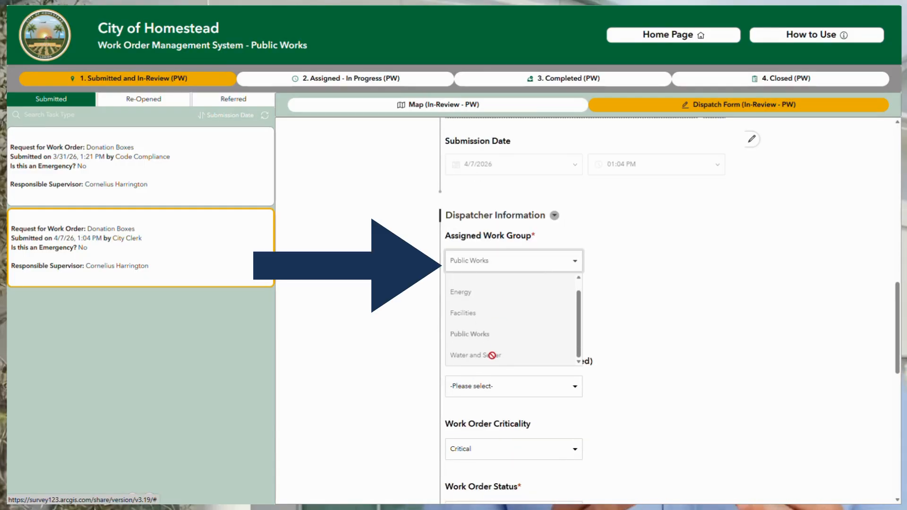
{"action": "left_click", "coordinate": [517, 261]}
Step: Choose Water and Sewer as the city agency for referring the work order
{"action": "left_click", "coordinate": [496, 321]}
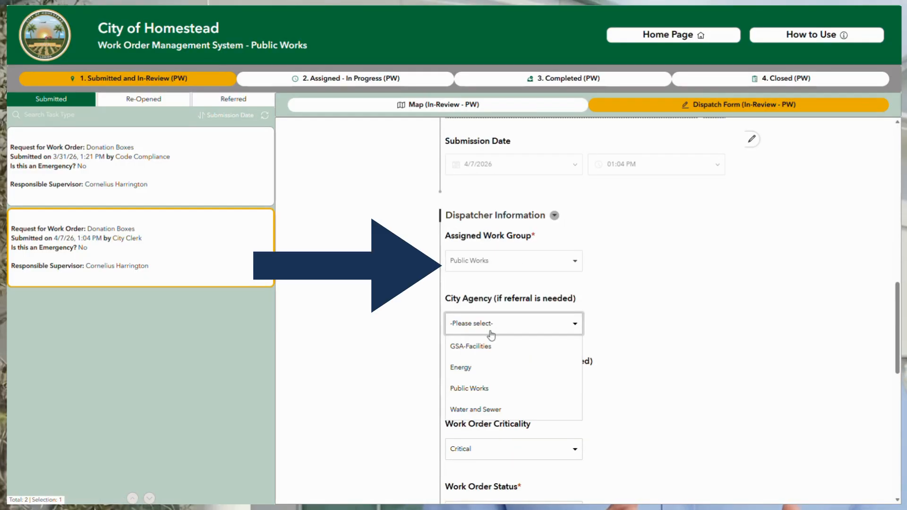
{"action": "scroll", "coordinate": [495, 349], "scroll_direction": "down", "scroll_amount": 2}
{"action": "scroll", "coordinate": [492, 313], "scroll_direction": "down", "scroll_amount": 1}
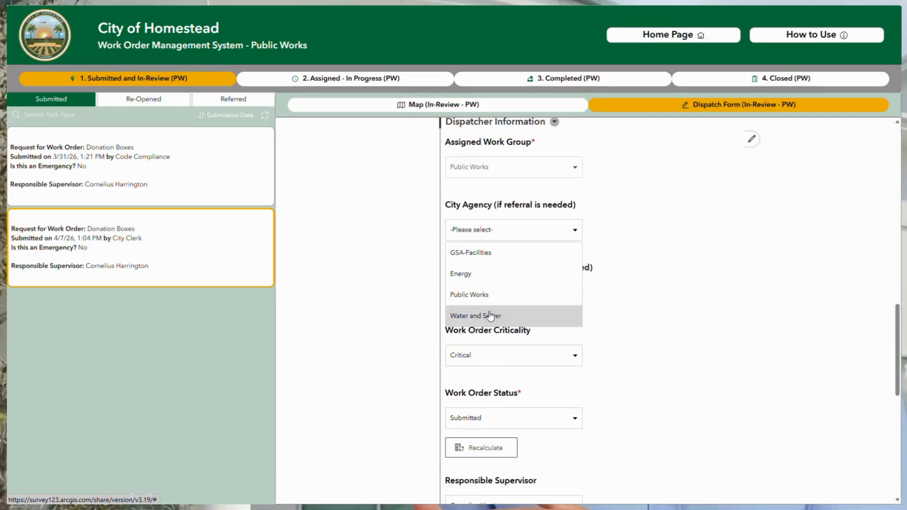
{"action": "left_click", "coordinate": [489, 315]}
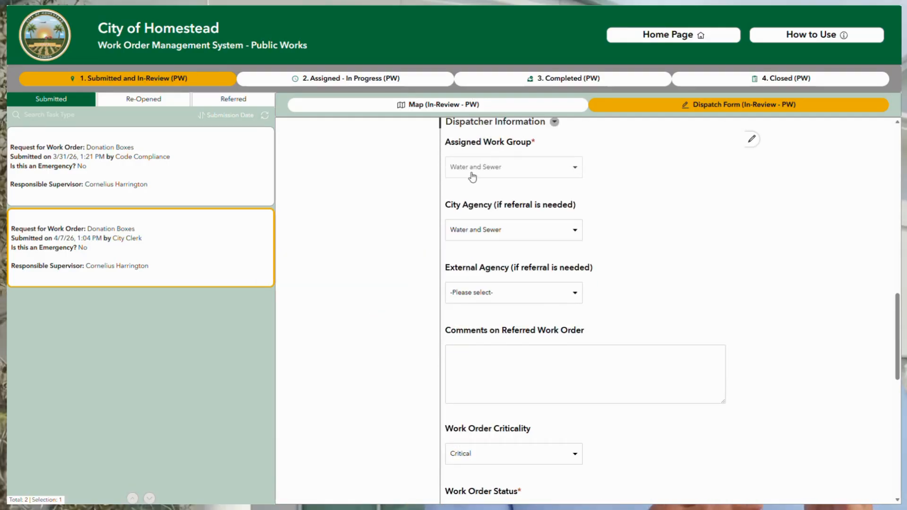
Step: Switch the city agency referral to Energy and then Public Works, and clear the selection
{"action": "left_click", "coordinate": [477, 243]}
{"action": "left_click", "coordinate": [477, 270]}
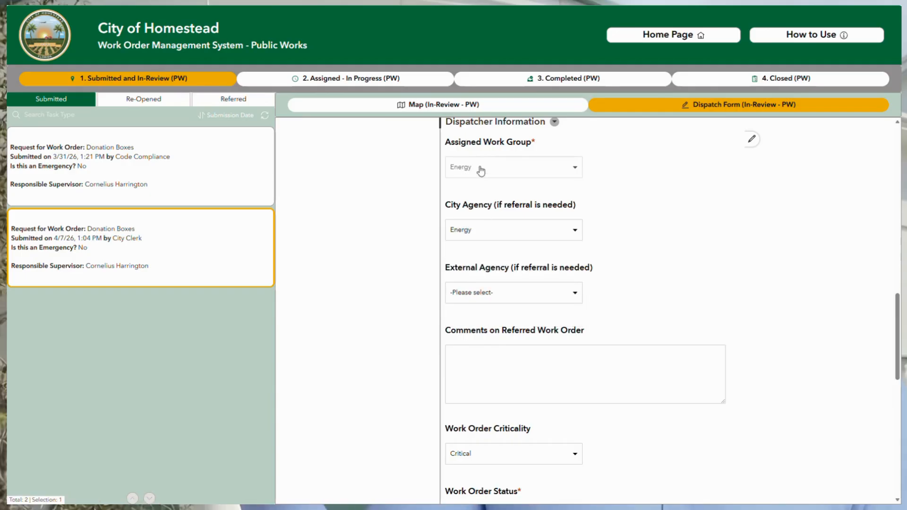
{"action": "left_click", "coordinate": [478, 235]}
{"action": "left_click", "coordinate": [472, 295]}
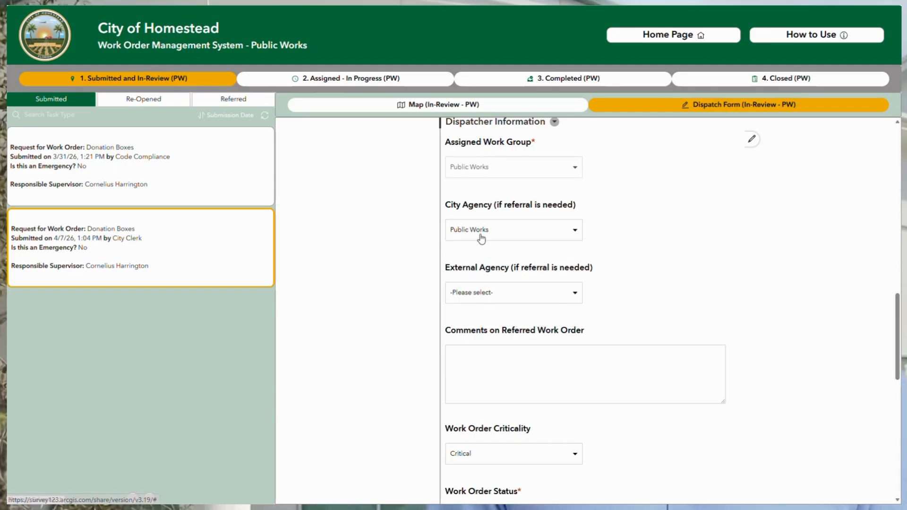
{"action": "left_click", "coordinate": [478, 235]}
{"action": "left_click", "coordinate": [472, 294]}
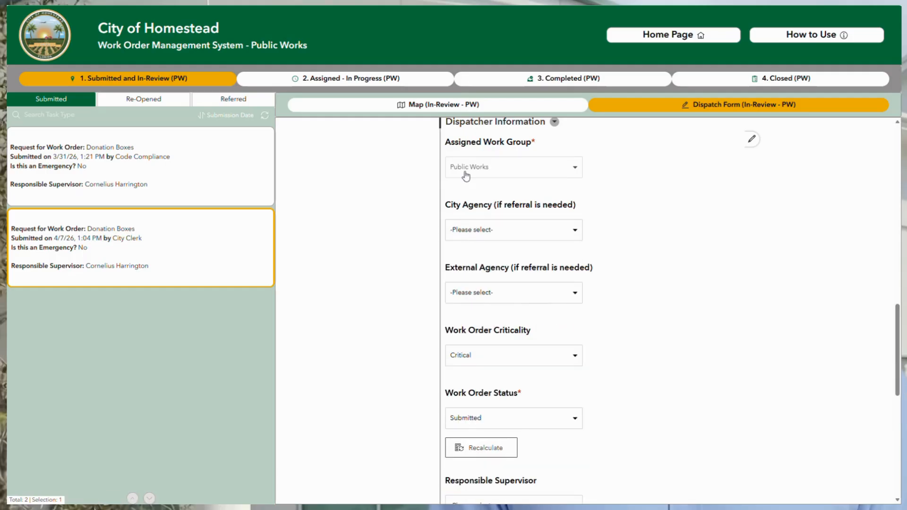
Step: Refer the work order to the Water and Sewer city agency with the comment "Belongs to water and sewer department."
{"action": "left_click", "coordinate": [477, 230]}
{"action": "scroll", "coordinate": [468, 293], "scroll_direction": "down", "scroll_amount": 1}
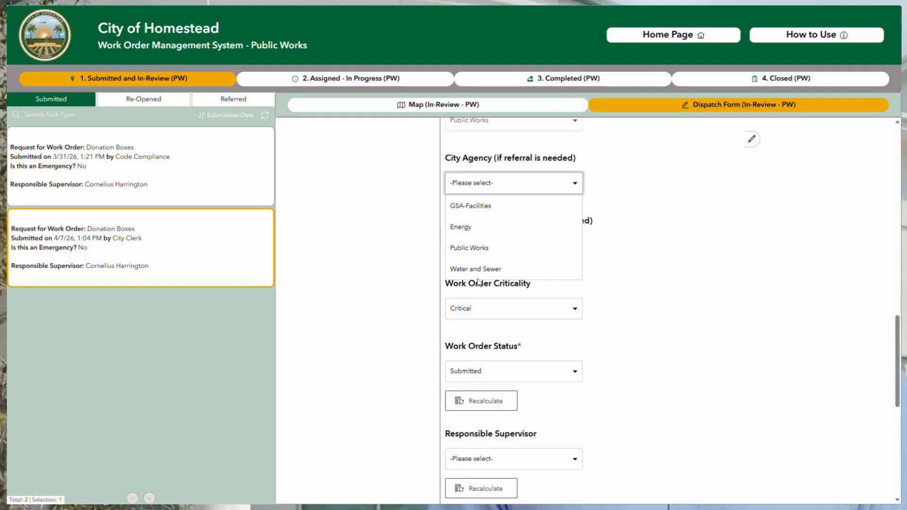
{"action": "left_click", "coordinate": [480, 268]}
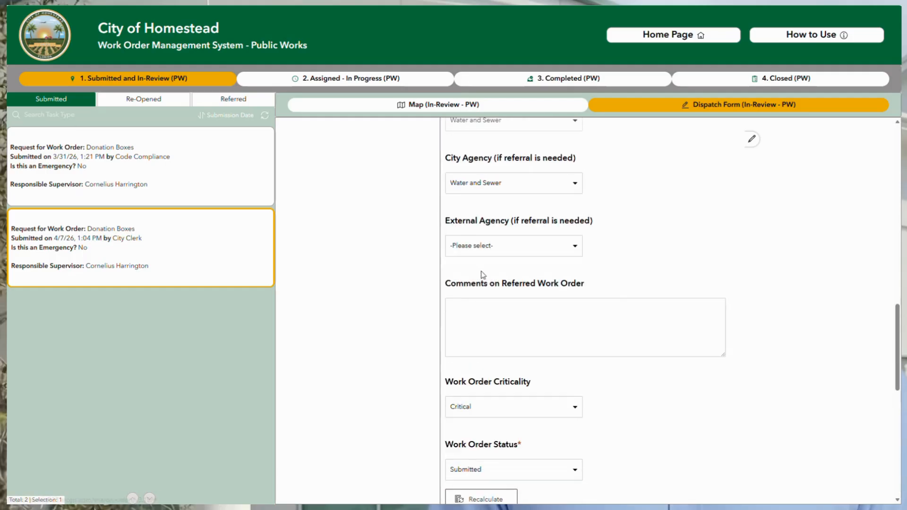
{"action": "left_click", "coordinate": [521, 303]}
{"action": "type", "text": "B"}
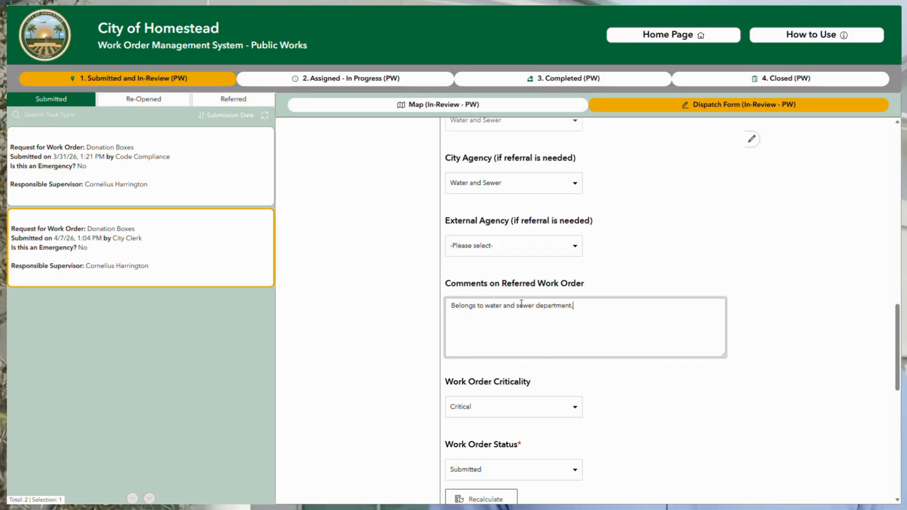
{"action": "scroll", "coordinate": [504, 274], "scroll_direction": "down", "scroll_amount": 10}
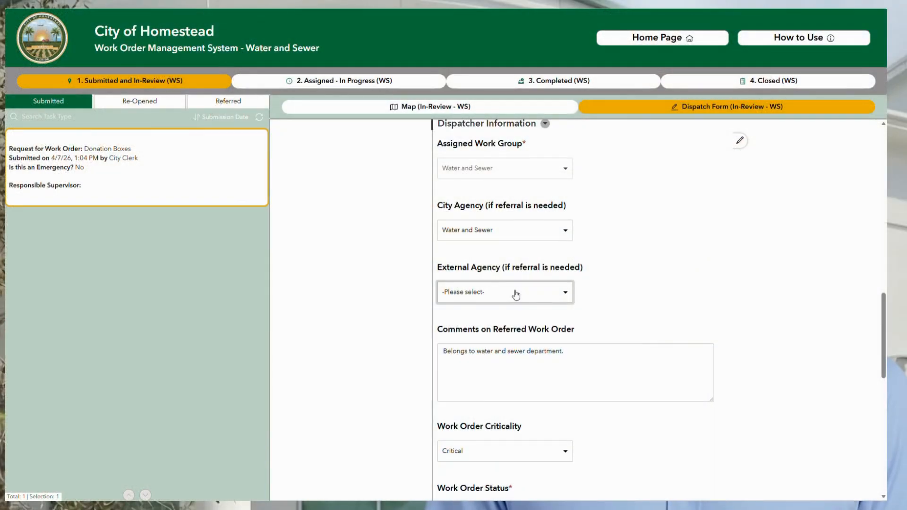
Step: Set the external agency to Florida Power and Light (FPL) and replace the referral comment with "Should be referred externally to FPL"
{"action": "left_click", "coordinate": [515, 295]}
{"action": "left_click", "coordinate": [511, 357]}
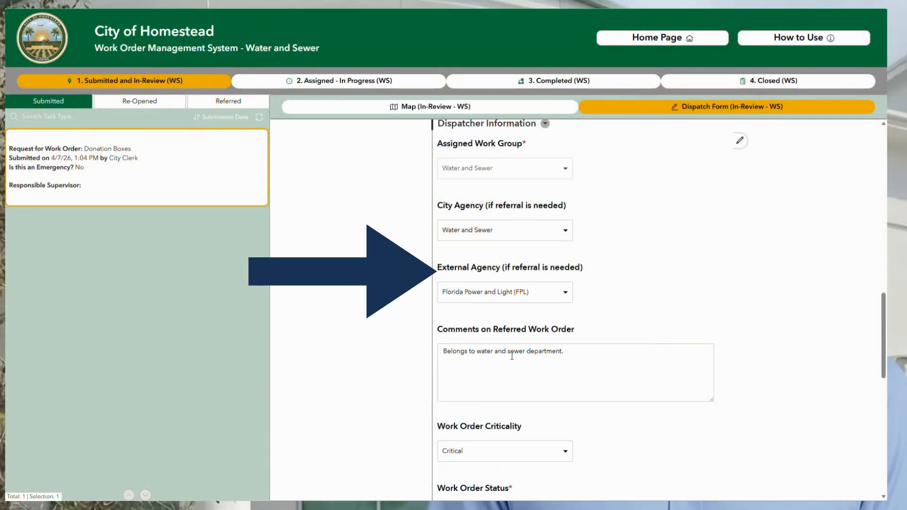
{"action": "scroll", "coordinate": [511, 357], "scroll_direction": "down", "scroll_amount": 1}
{"action": "left_click_drag", "start_coordinate": [569, 305], "coordinate": [442, 305]}
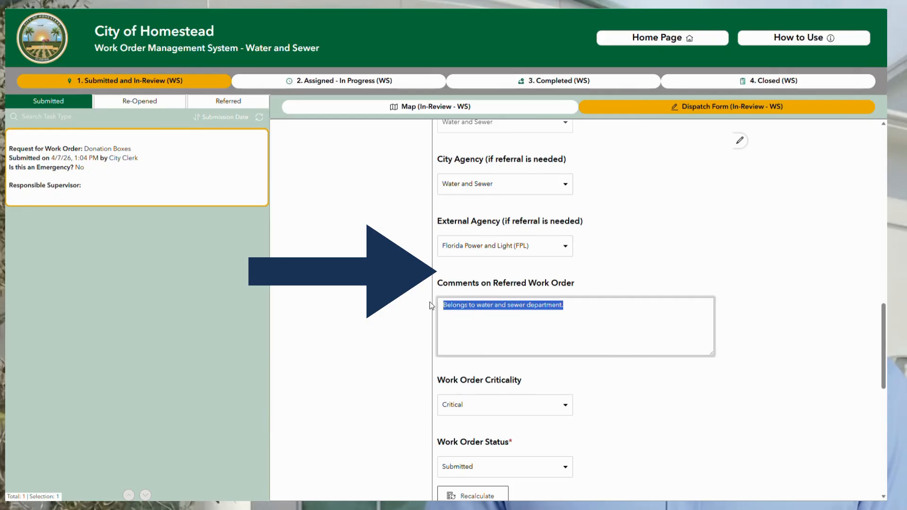
{"action": "type", "text": "Should be refer"}
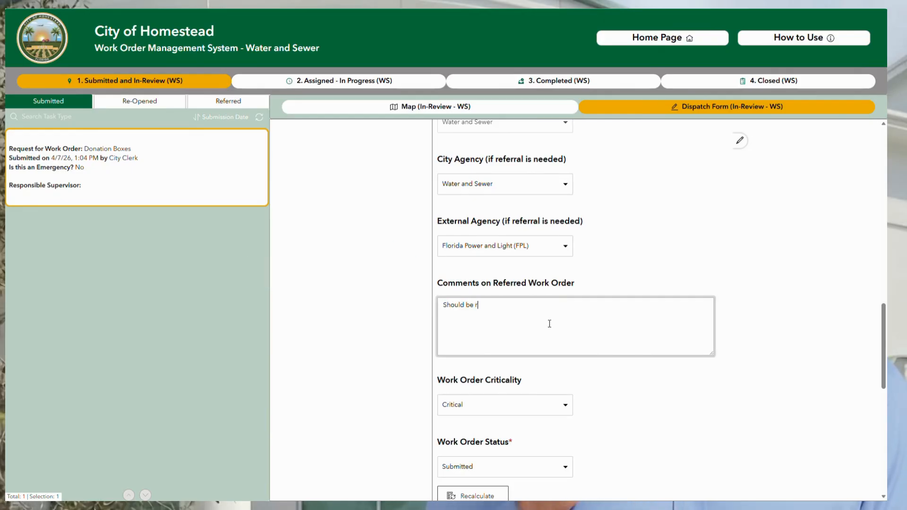
{"action": "type", "text": "red externally to FPL"}
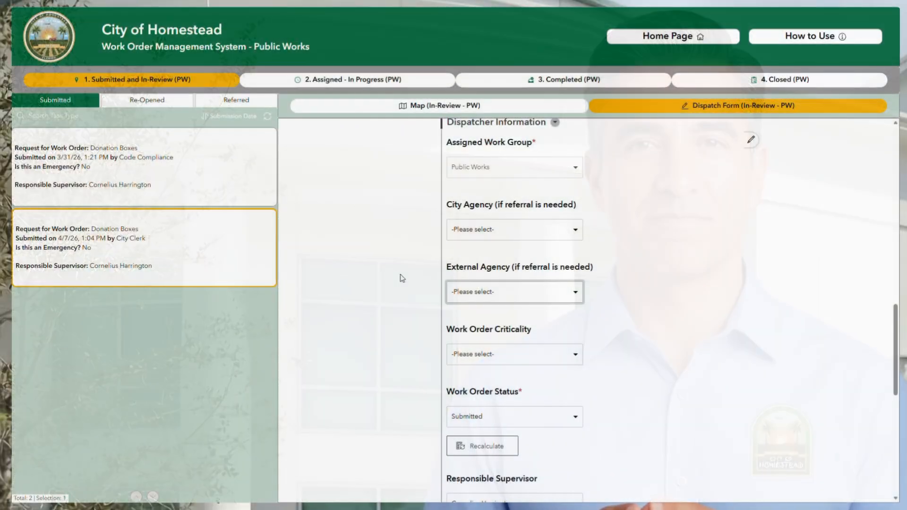
Step: Set the criticality of the City Clerk's Donation Boxes work order in Public Works to General Maintenance
{"action": "scroll", "coordinate": [401, 277], "scroll_direction": "down", "scroll_amount": 3}
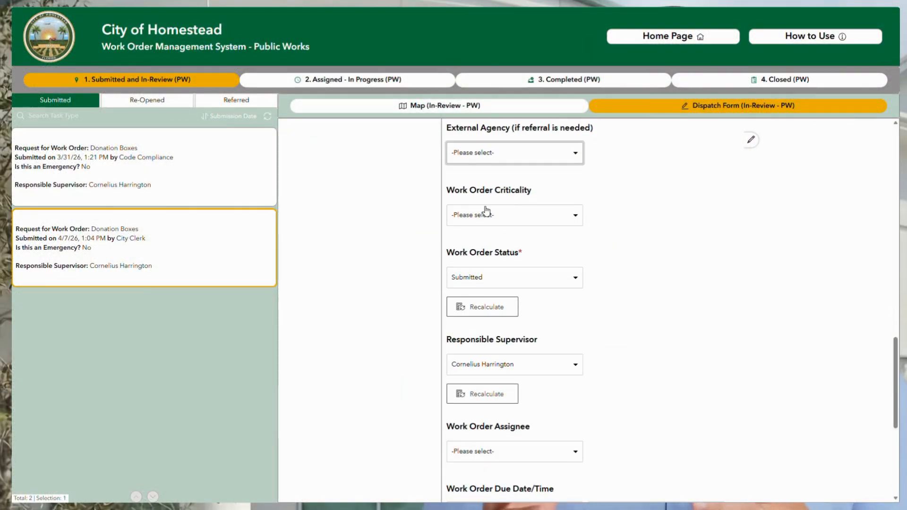
{"action": "left_click", "coordinate": [483, 213]}
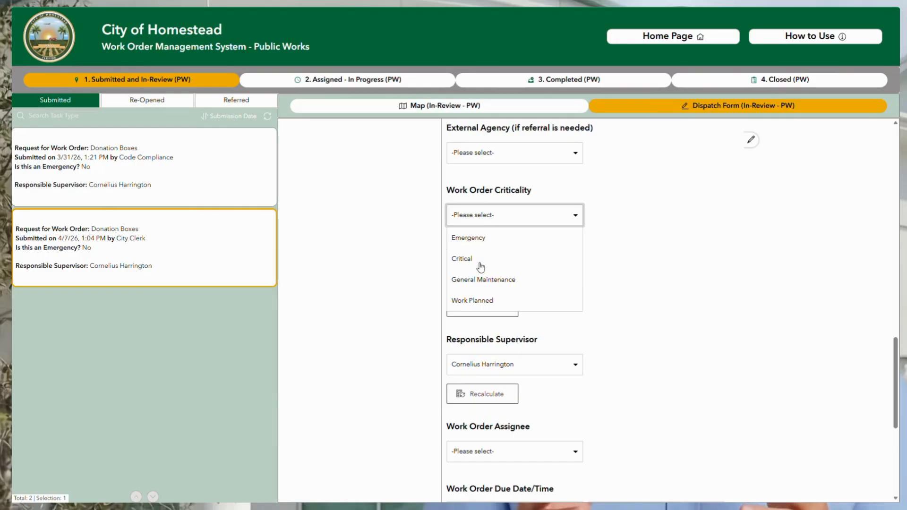
{"action": "left_click", "coordinate": [479, 283]}
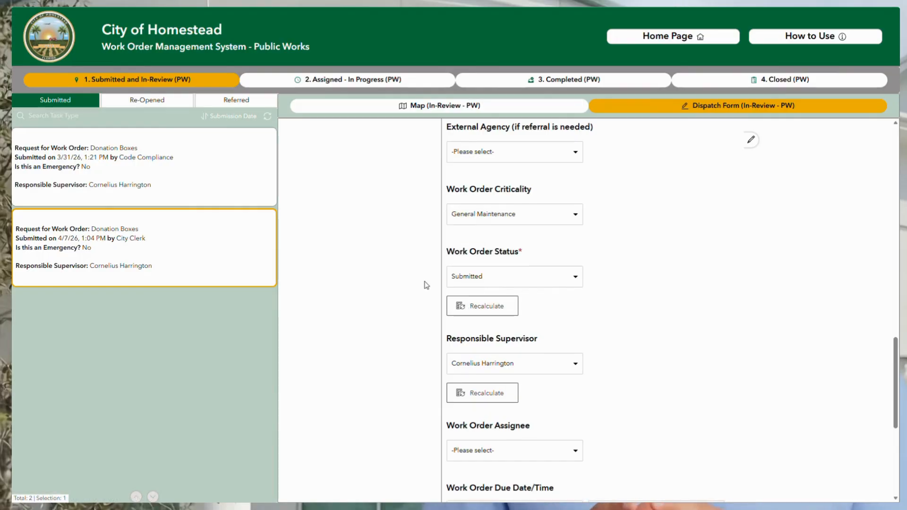
Step: Recalculate the work order status and the responsible supervisor
{"action": "scroll", "coordinate": [425, 283], "scroll_direction": "down", "scroll_amount": 1}
{"action": "left_click", "coordinate": [484, 267]}
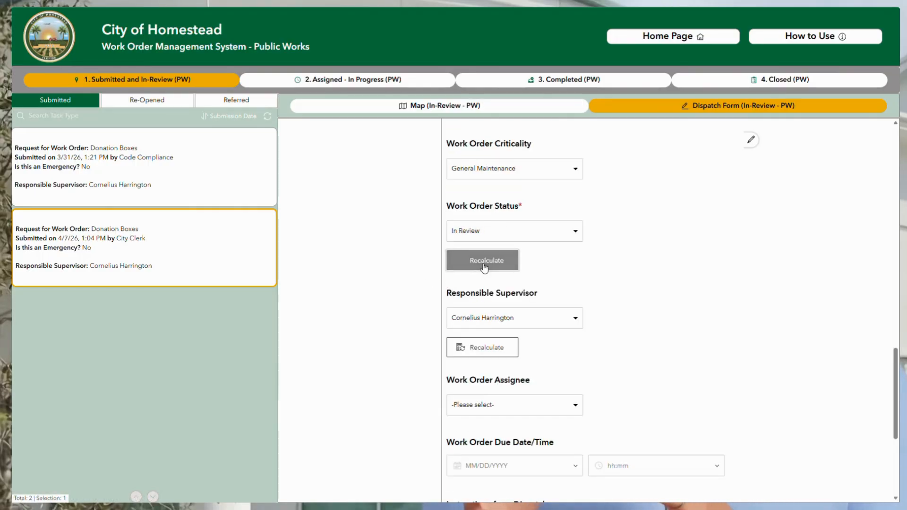
{"action": "left_click", "coordinate": [481, 343]}
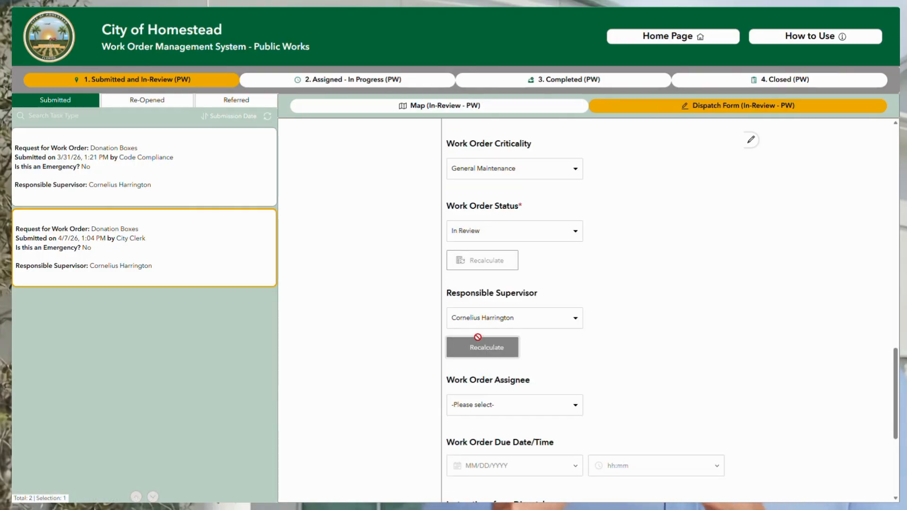
Step: Choose the third listed employee as the work order assignee and check the work order status
{"action": "scroll", "coordinate": [411, 310], "scroll_direction": "down", "scroll_amount": 2}
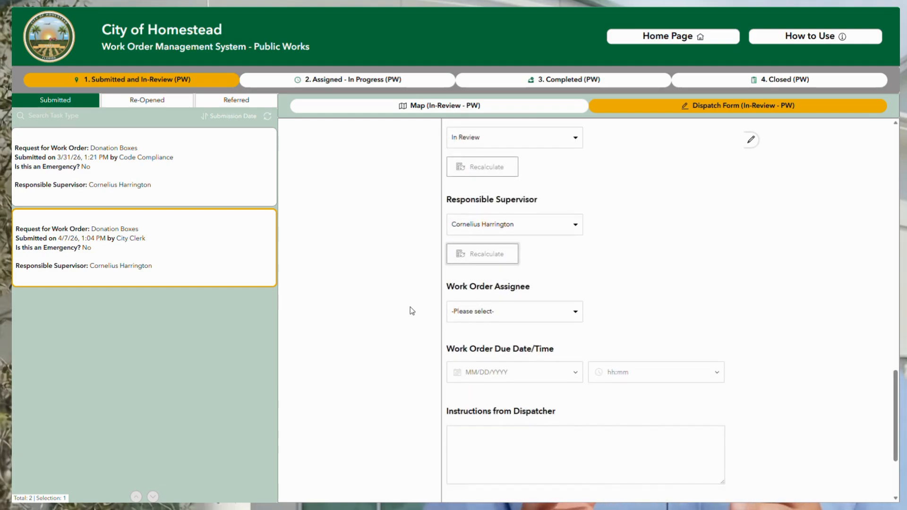
{"action": "scroll", "coordinate": [477, 284], "scroll_direction": "down", "scroll_amount": 1}
{"action": "left_click", "coordinate": [483, 277]}
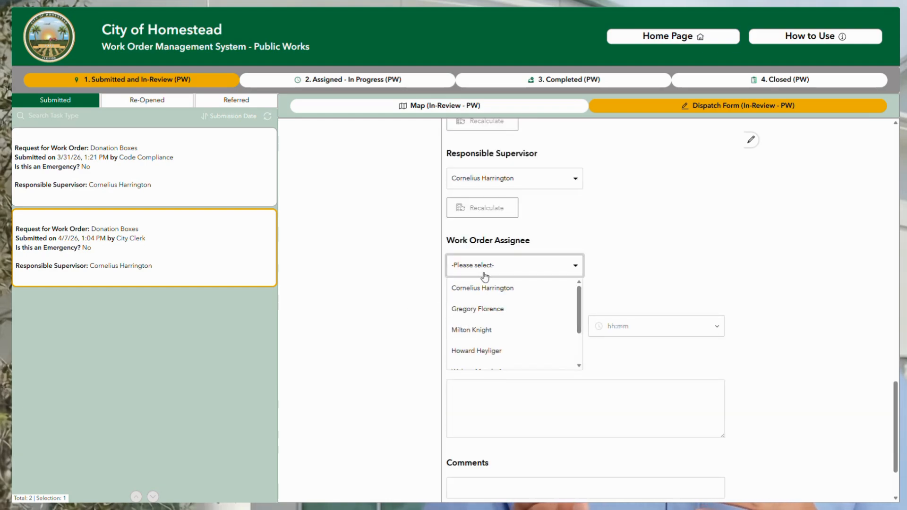
{"action": "left_click", "coordinate": [480, 330]}
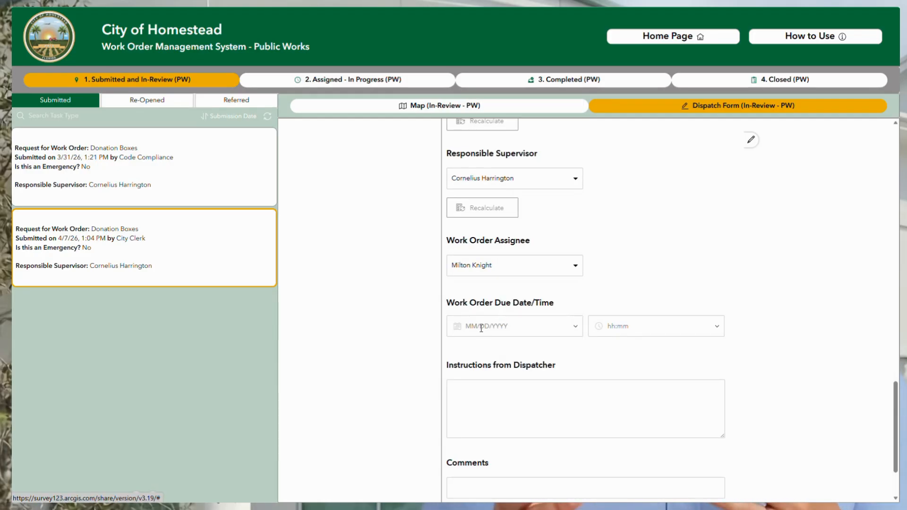
{"action": "scroll", "coordinate": [585, 302], "scroll_direction": "up", "scroll_amount": 2}
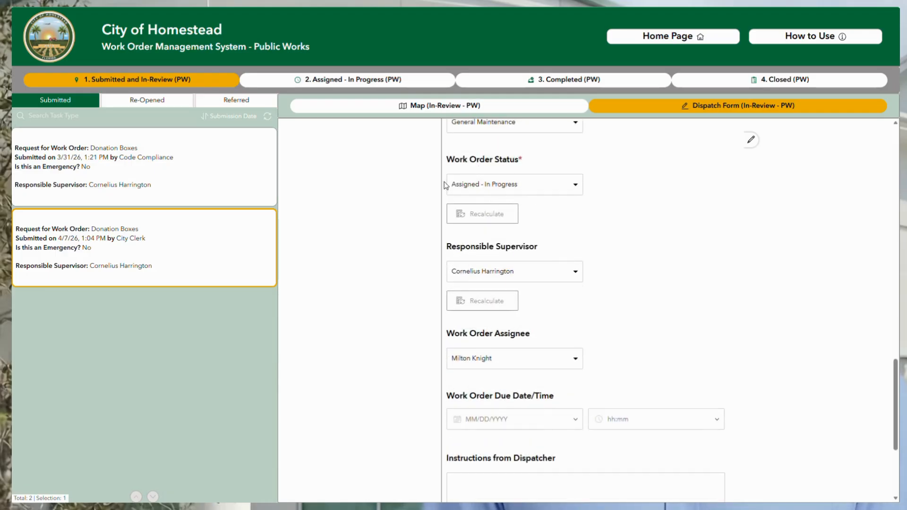
Step: Set the work order due date to 4/9/2026 at 01:09 PM and enter "Complete the work order." as the dispatcher's instructions
{"action": "scroll", "coordinate": [614, 354], "scroll_direction": "down", "scroll_amount": 2}
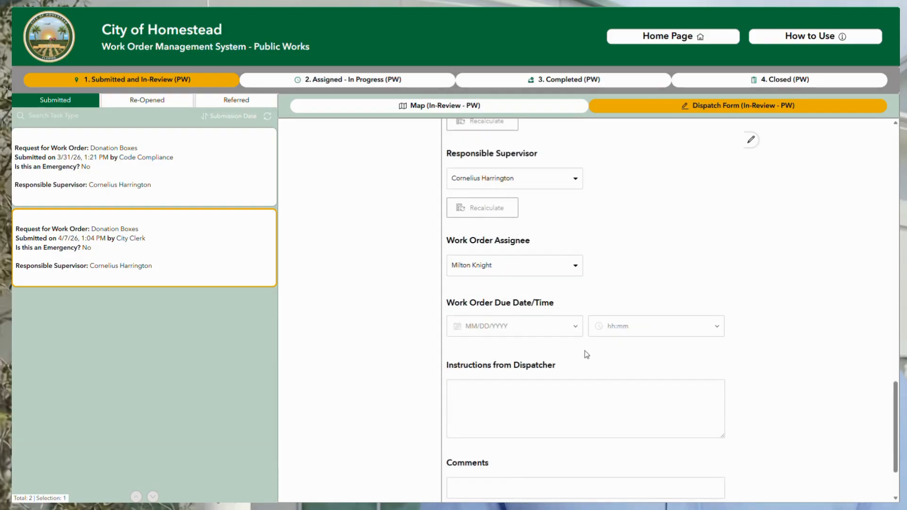
{"action": "left_click", "coordinate": [573, 326]}
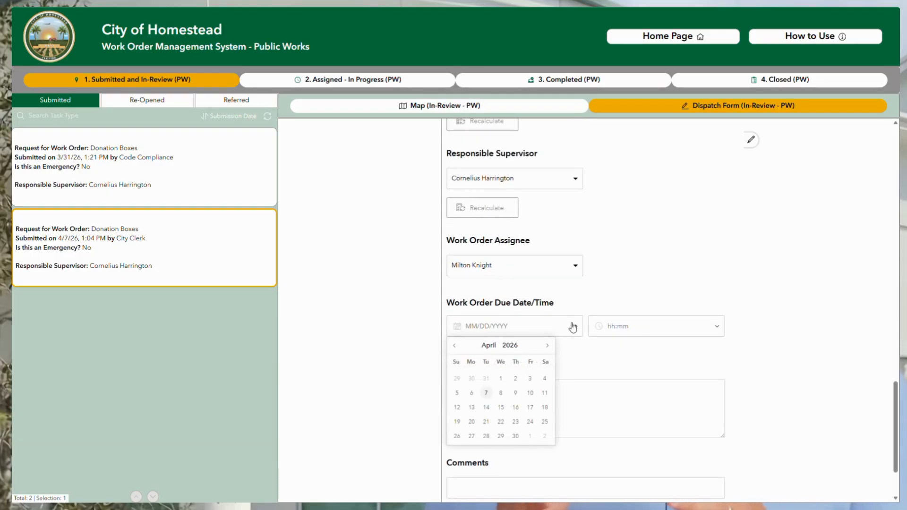
{"action": "left_click", "coordinate": [516, 396]}
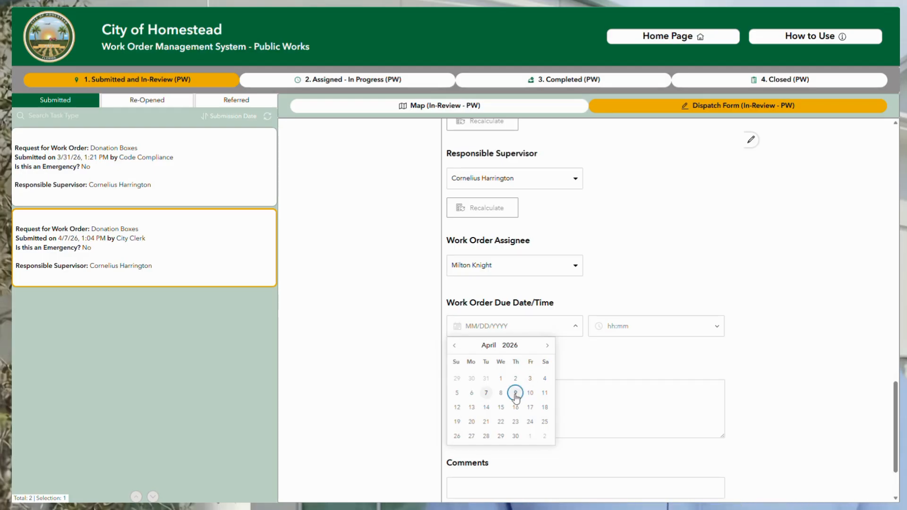
{"action": "left_click", "coordinate": [619, 329]}
{"action": "left_click", "coordinate": [771, 339]}
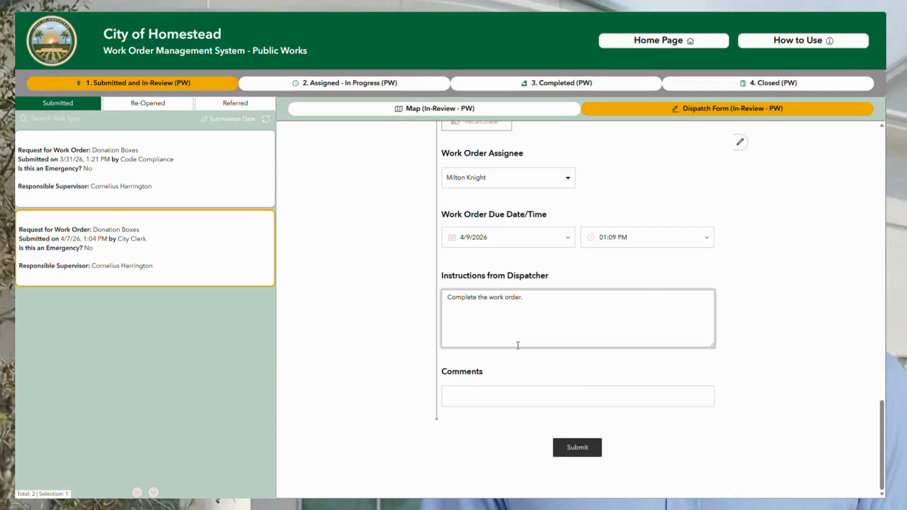
Step: Enter "No comments." as the comment and submit the dispatch form for the Donation Boxes work order
{"action": "left_click", "coordinate": [505, 391]}
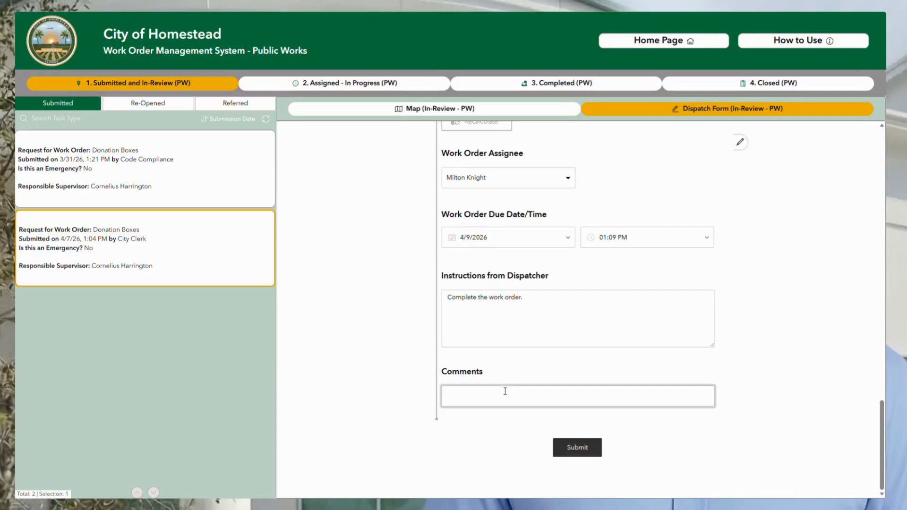
{"action": "type", "text": "No comments."}
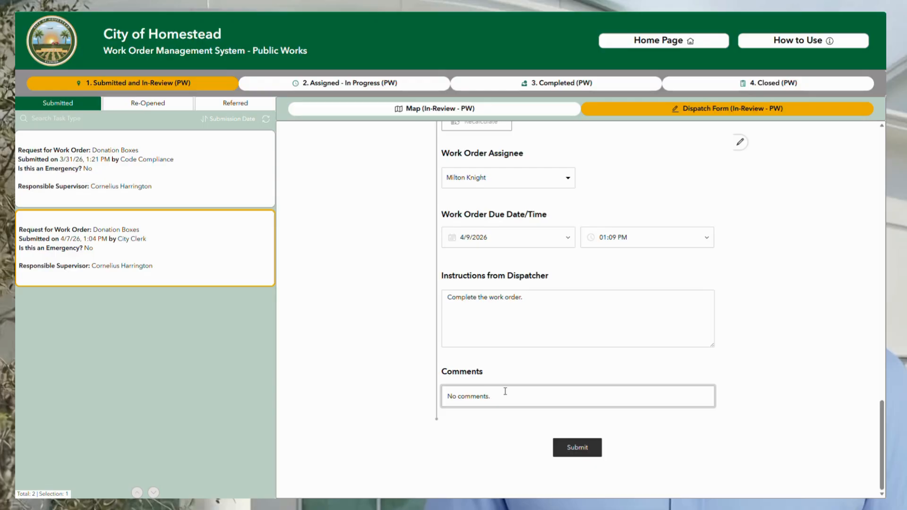
{"action": "left_click", "coordinate": [578, 448]}
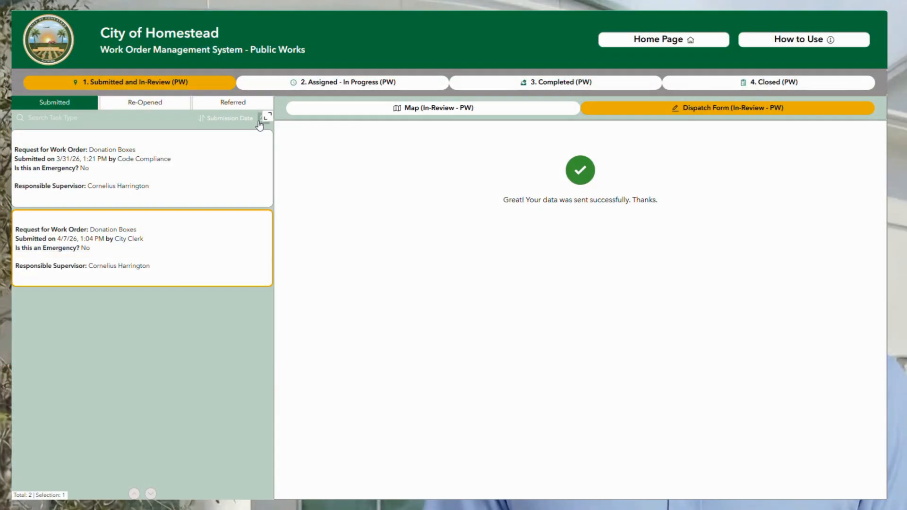
Step: Select the Donation Boxes work order among the assigned, in-progress ones and review its details in the dispatch form
{"action": "left_click", "coordinate": [265, 82]}
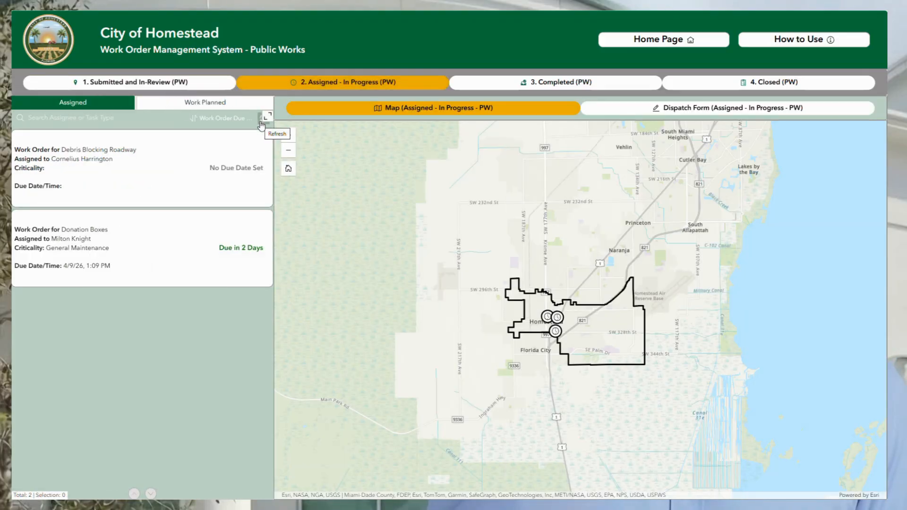
{"action": "left_click", "coordinate": [164, 236]}
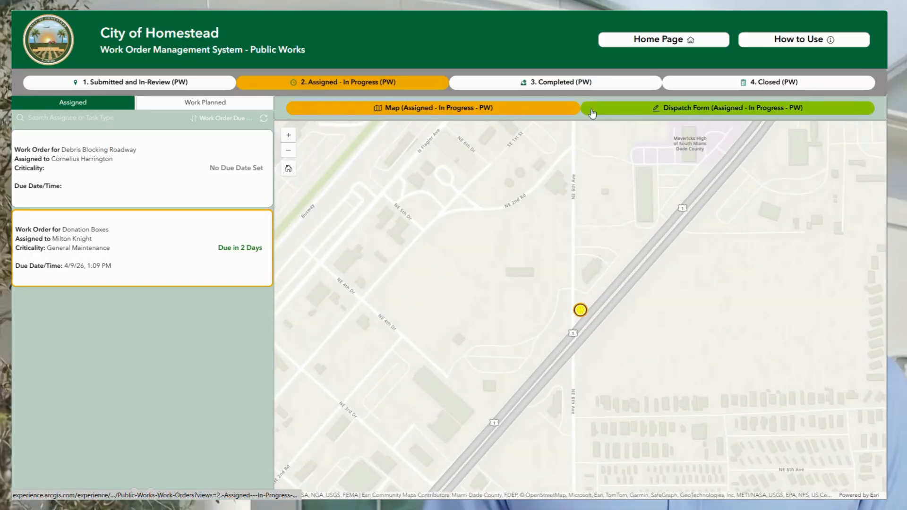
{"action": "left_click", "coordinate": [593, 114]}
{"action": "scroll", "coordinate": [507, 284], "scroll_direction": "down", "scroll_amount": 10}
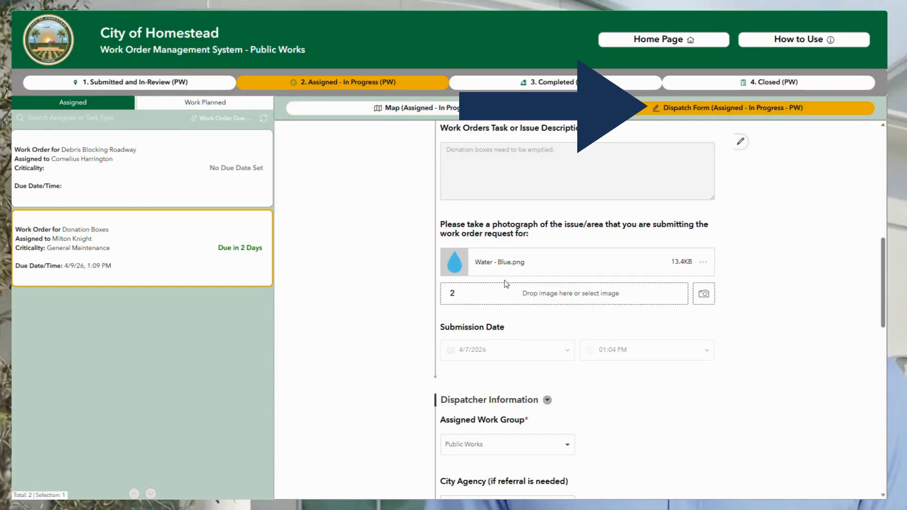
{"action": "scroll", "coordinate": [506, 284], "scroll_direction": "down", "scroll_amount": 10}
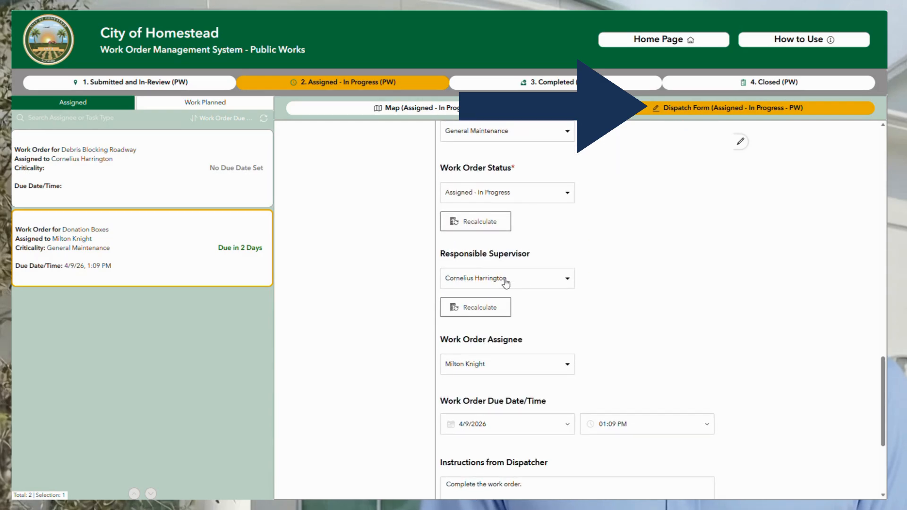
{"action": "scroll", "coordinate": [506, 283], "scroll_direction": "up", "scroll_amount": 5}
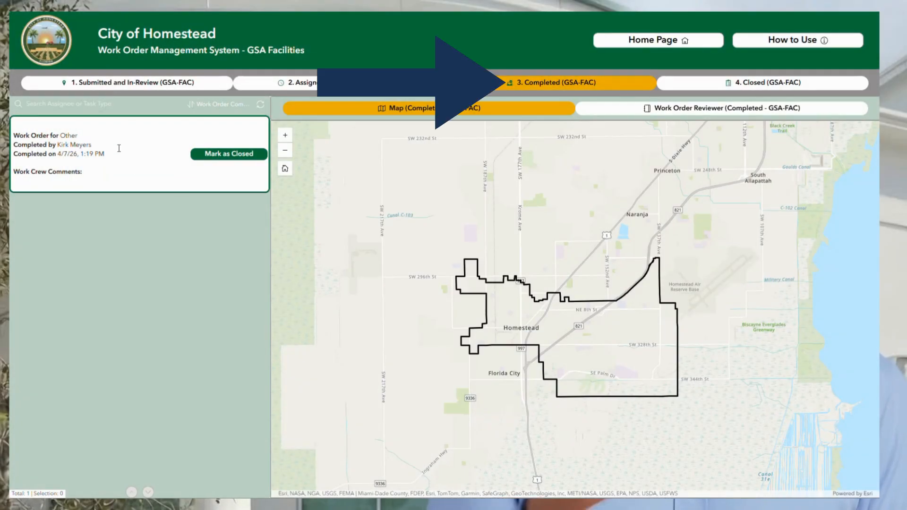
Step: Review the request information, dispatcher information and photos of the completed "Other" work order in GSA Facilities
{"action": "left_click", "coordinate": [119, 148]}
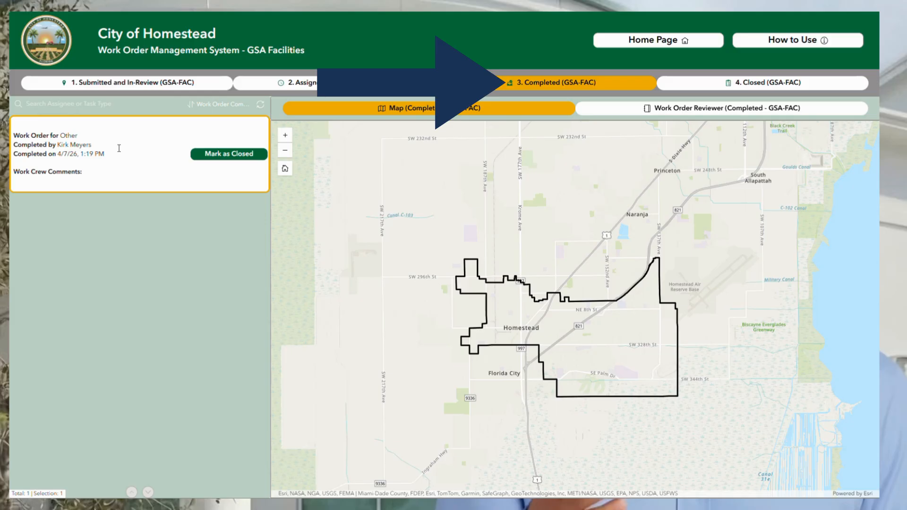
{"action": "left_click", "coordinate": [624, 107]}
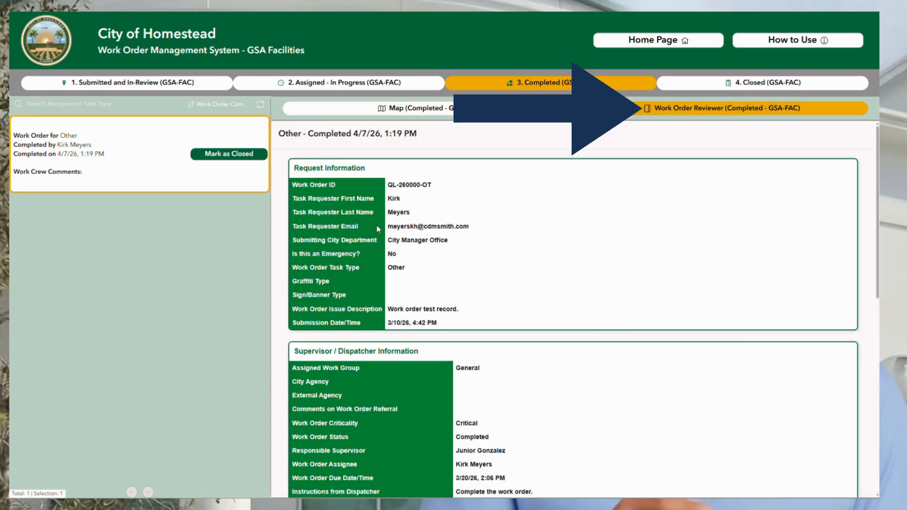
{"action": "scroll", "coordinate": [387, 226], "scroll_direction": "down", "scroll_amount": 4}
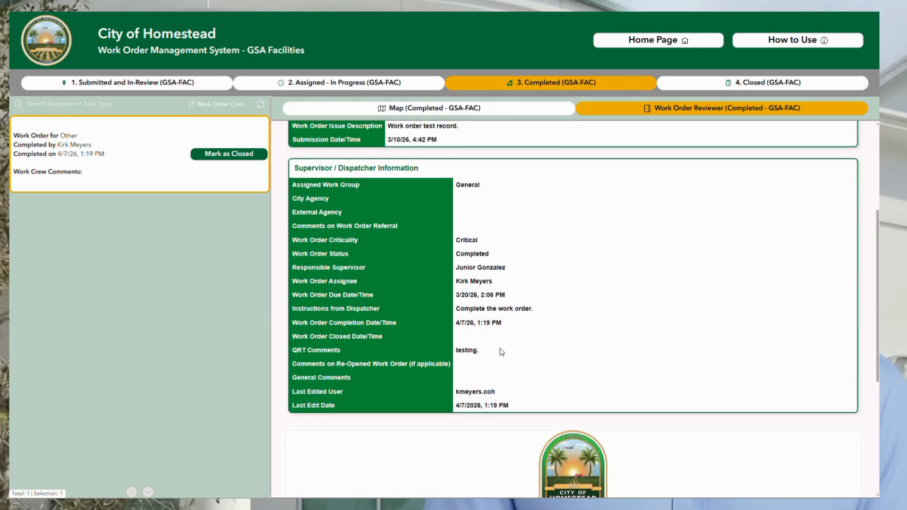
{"action": "scroll", "coordinate": [502, 349], "scroll_direction": "down", "scroll_amount": 5}
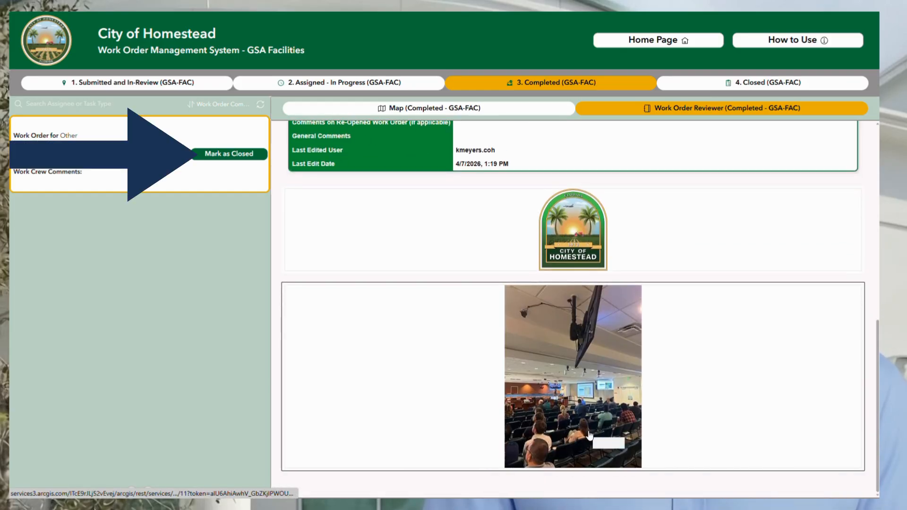
{"action": "scroll", "coordinate": [586, 432], "scroll_direction": "up", "scroll_amount": 9}
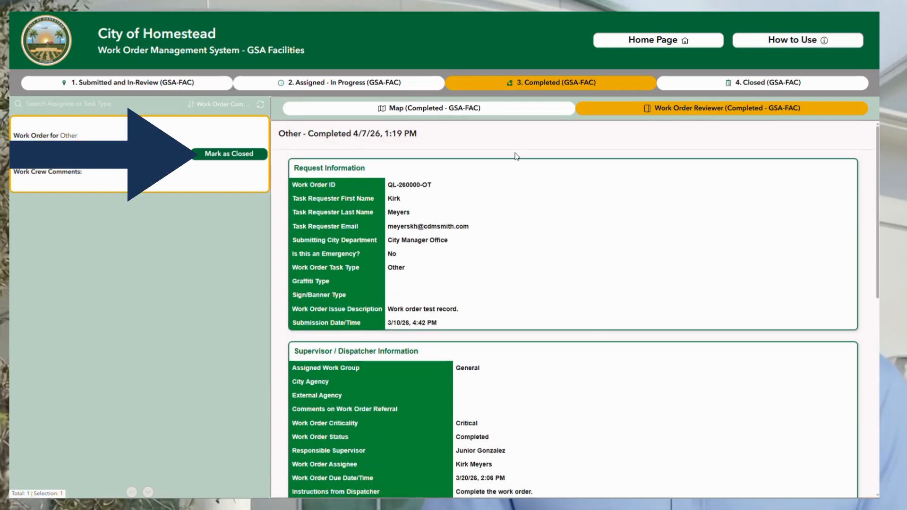
Step: Start closing the completed "Other" work order from its map view and set its status to Closed
{"action": "left_click", "coordinate": [416, 108]}
{"action": "left_click", "coordinate": [259, 156]}
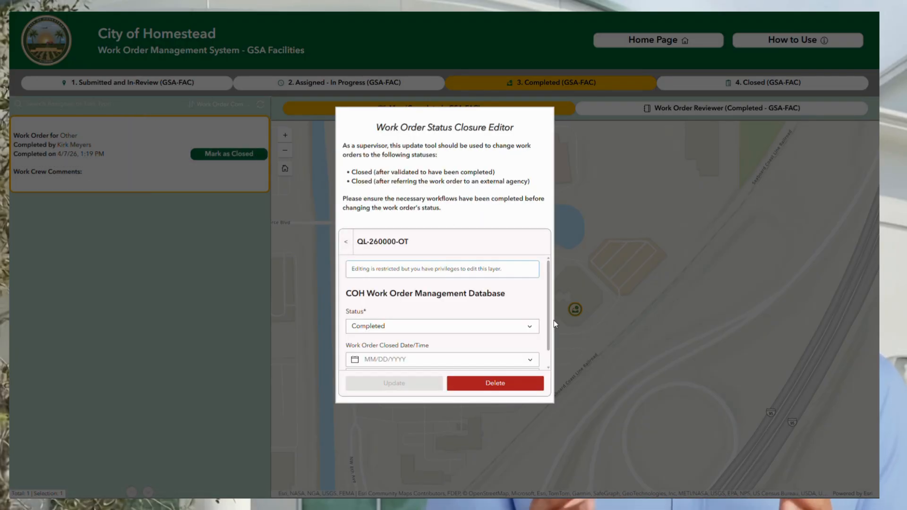
{"action": "scroll", "coordinate": [556, 326], "scroll_direction": "down", "scroll_amount": 1}
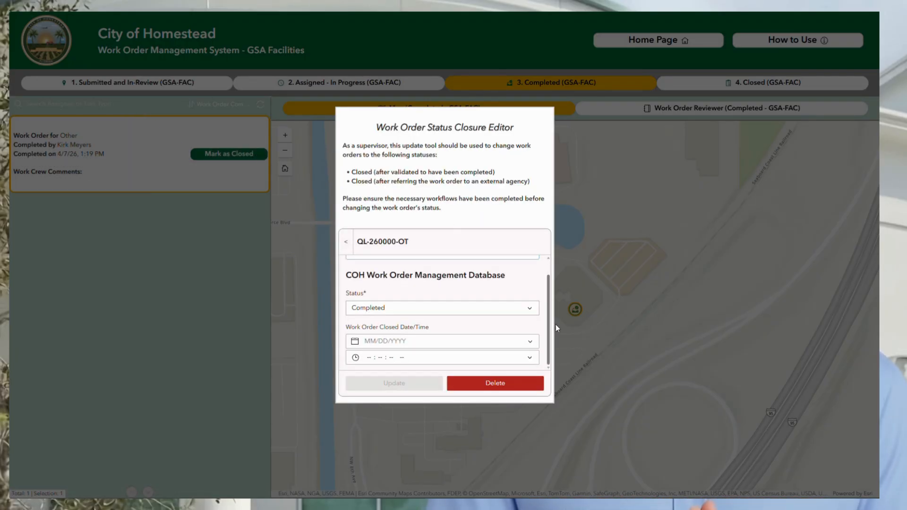
{"action": "left_click", "coordinate": [399, 314]}
{"action": "left_click", "coordinate": [381, 295]}
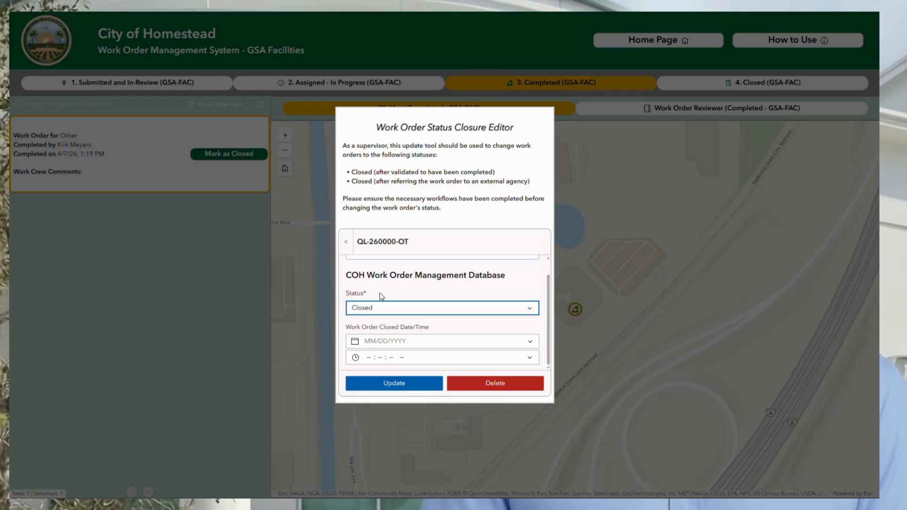
Step: Set the work order closed date to 4/7/2026, save the update and leave the status closure editor
{"action": "left_click", "coordinate": [392, 340]}
{"action": "left_click", "coordinate": [395, 256]}
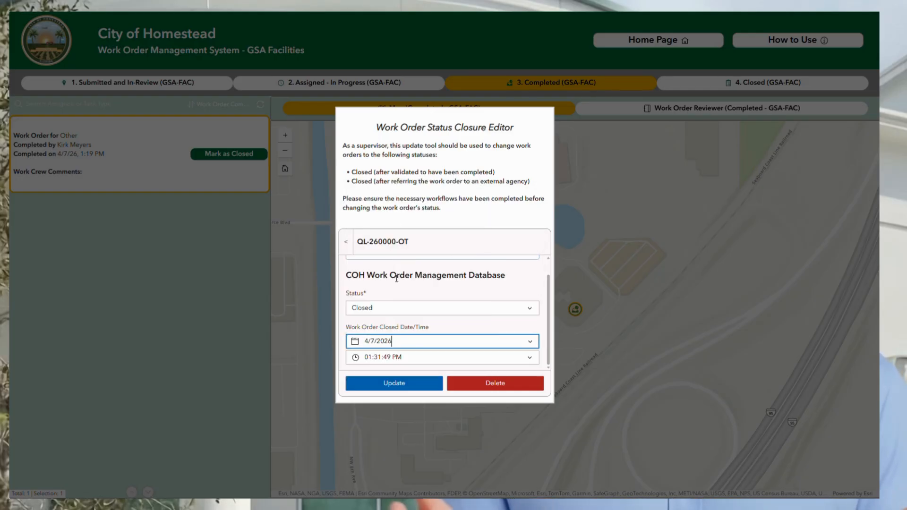
{"action": "left_click", "coordinate": [400, 383]}
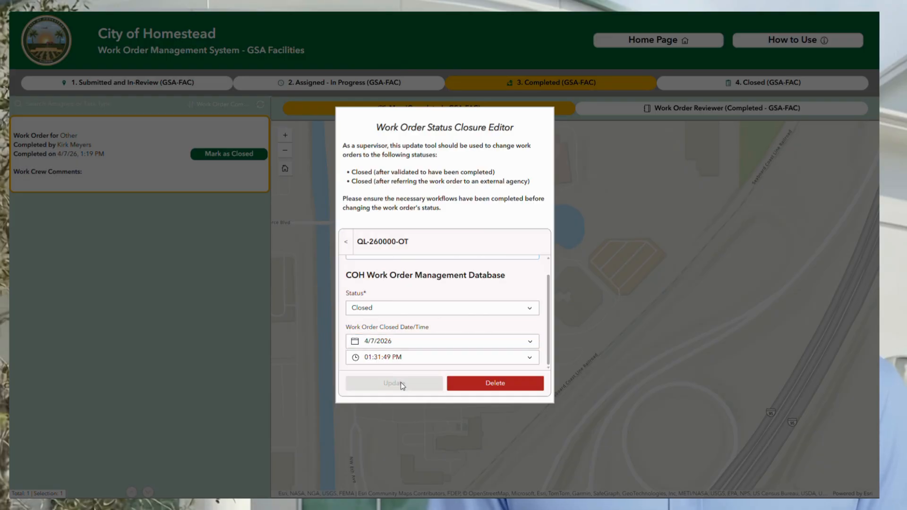
{"action": "left_click", "coordinate": [602, 194]}
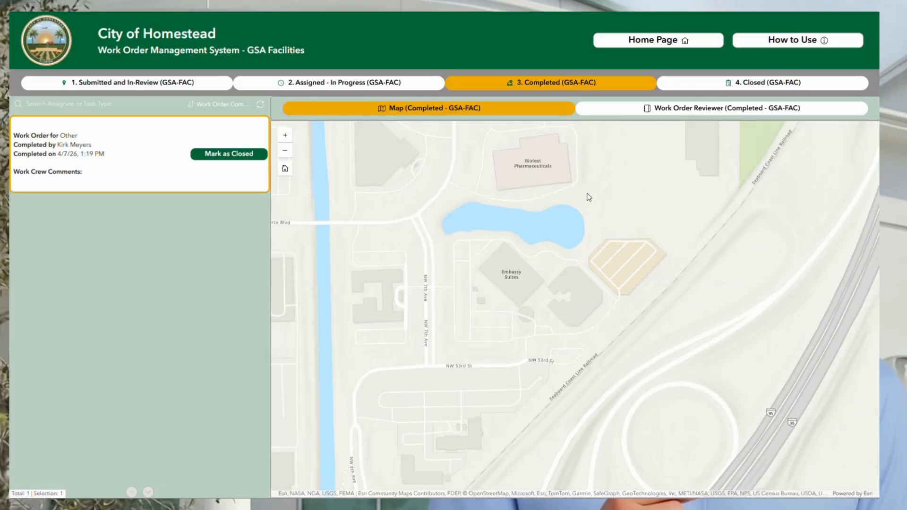
Step: Refresh the completed work orders and display the closed GSA Facilities work orders
{"action": "left_click", "coordinate": [259, 105]}
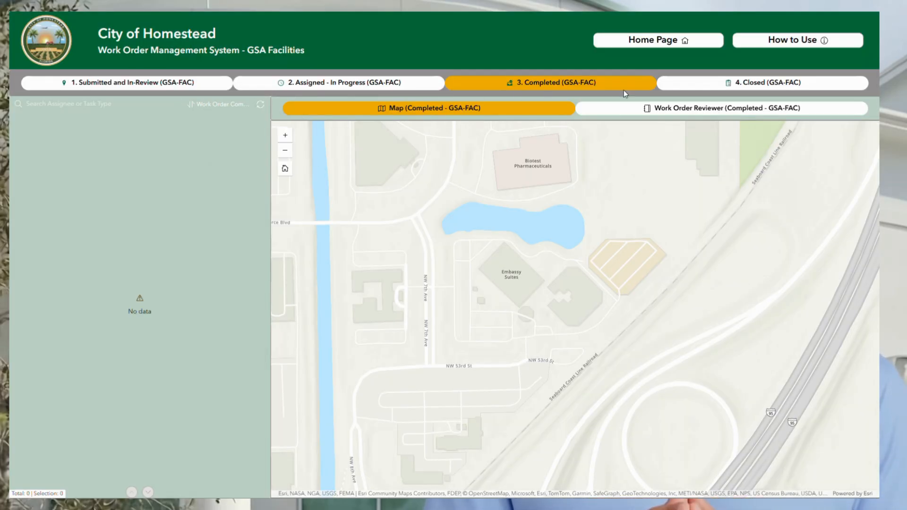
{"action": "left_click", "coordinate": [671, 84]}
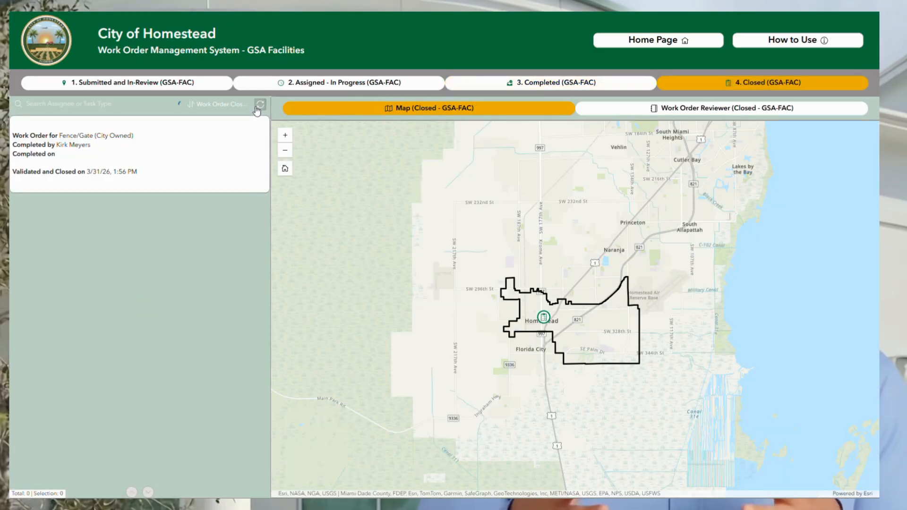